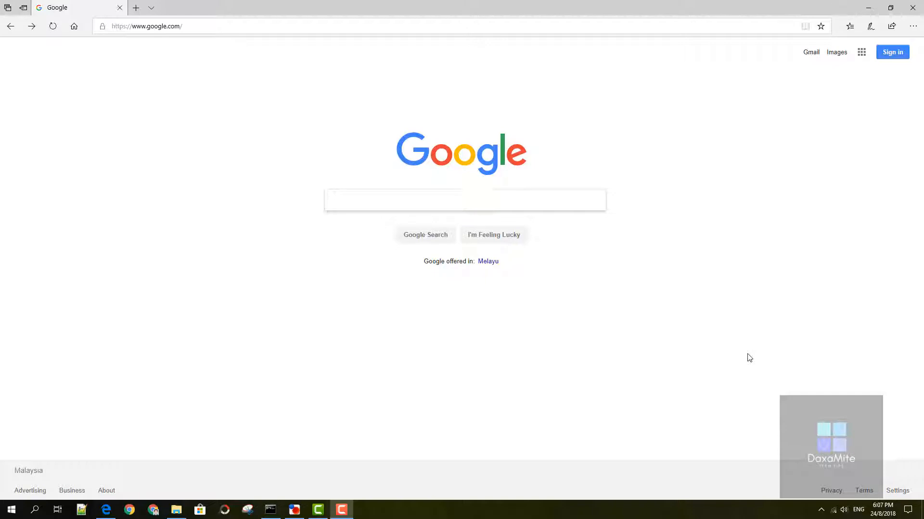
- Search Google for "faststone photo resizer"
{"action": "left_click", "coordinate": [568, 192]}
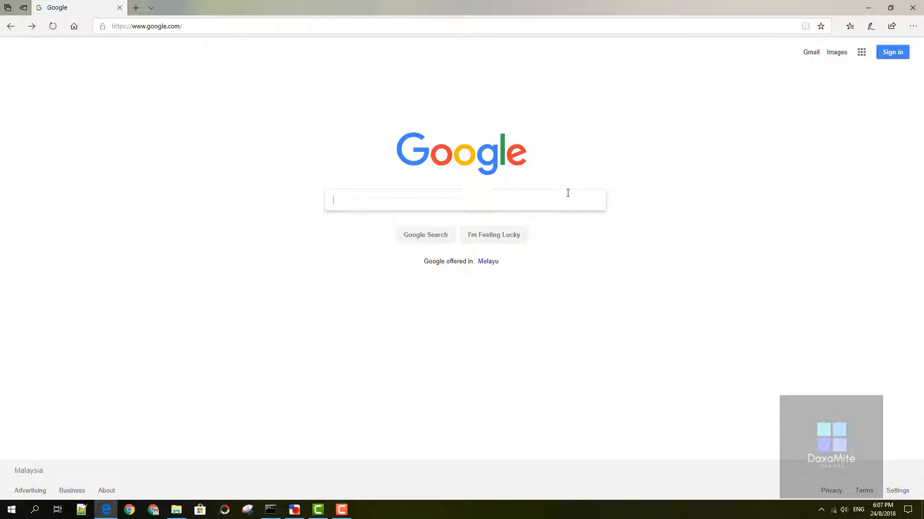
{"action": "type", "text": "fastst"}
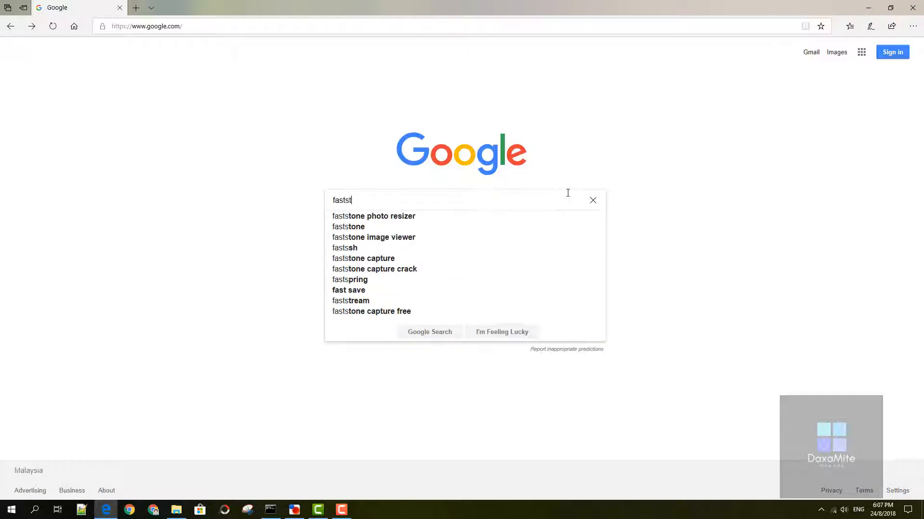
{"action": "type", "text": "one p"}
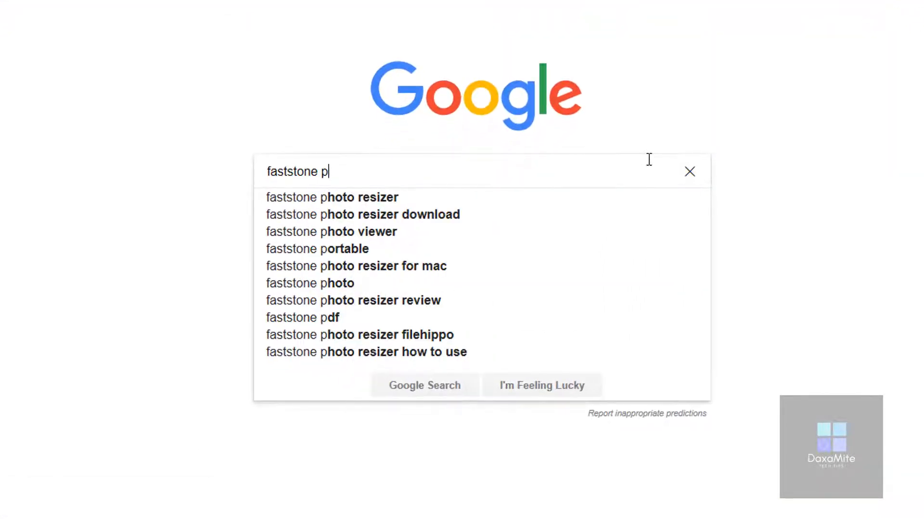
{"action": "type", "text": "hoto resizer"}
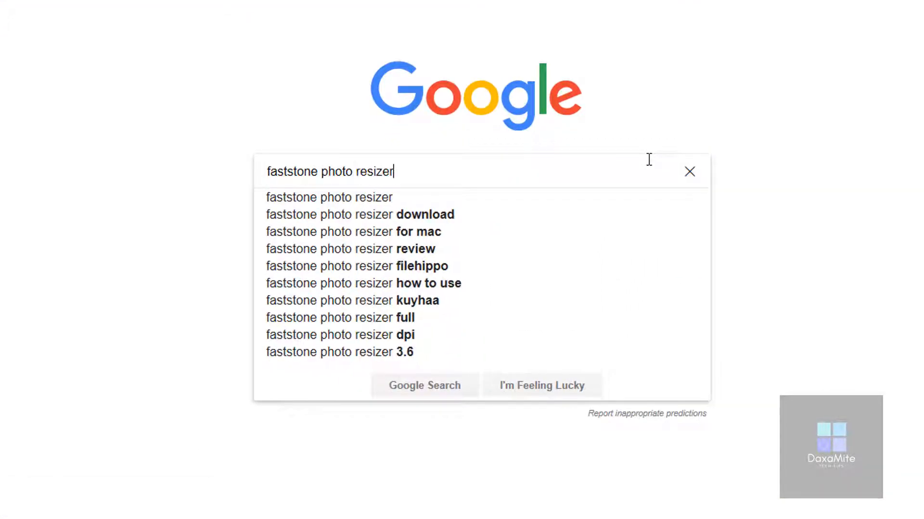
{"action": "key", "text": "Return"}
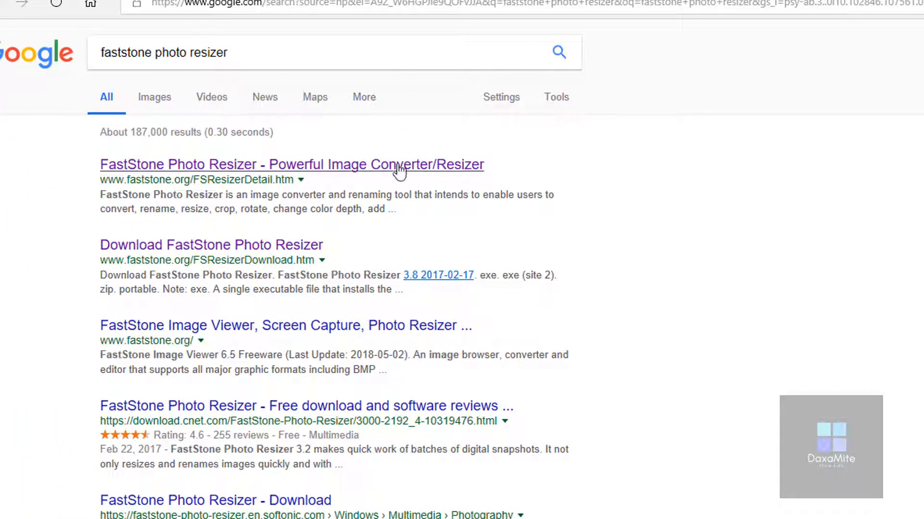
- Open the official FastStone Photo Resizer page from the search results and download the exe version of 3.8
{"action": "left_click", "coordinate": [398, 169]}
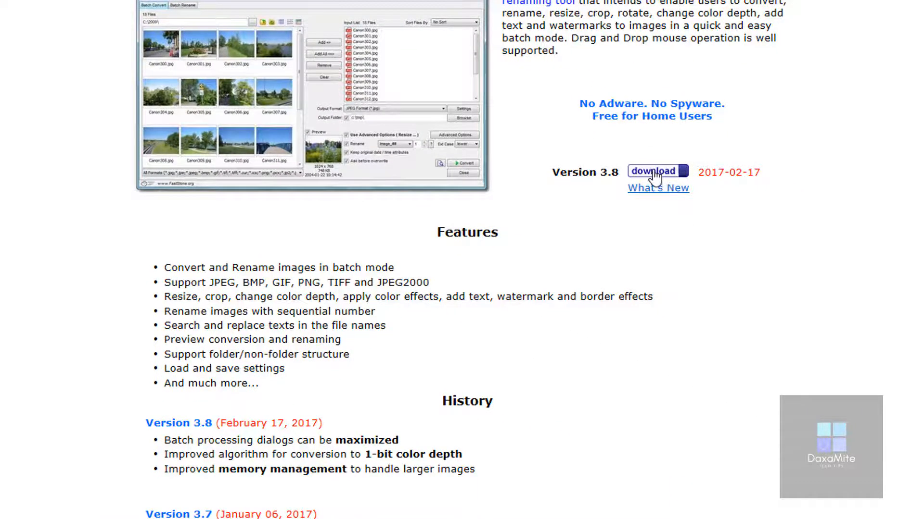
{"action": "left_click", "coordinate": [654, 172]}
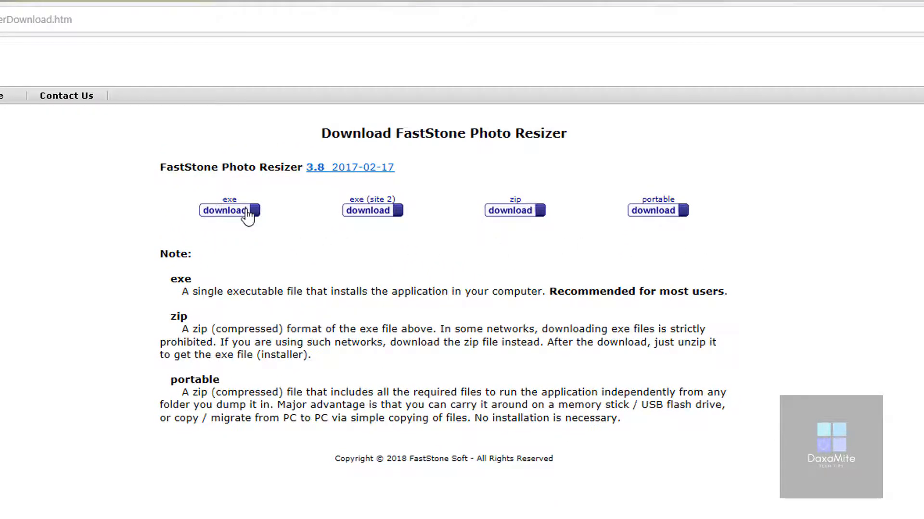
{"action": "left_click", "coordinate": [248, 212]}
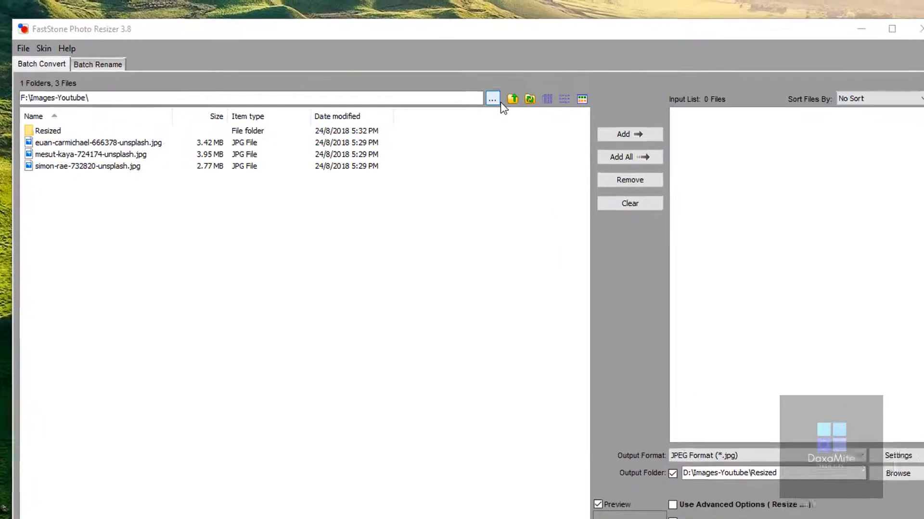
- Choose F:\Images-Youtube as the source folder and add its three JPG images to the input list
{"action": "left_click", "coordinate": [544, 133]}
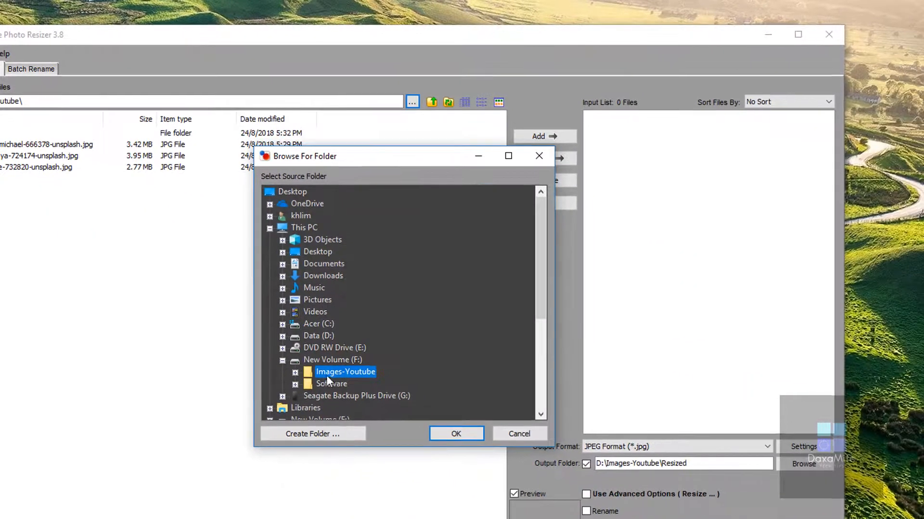
{"action": "left_click", "coordinate": [455, 434]}
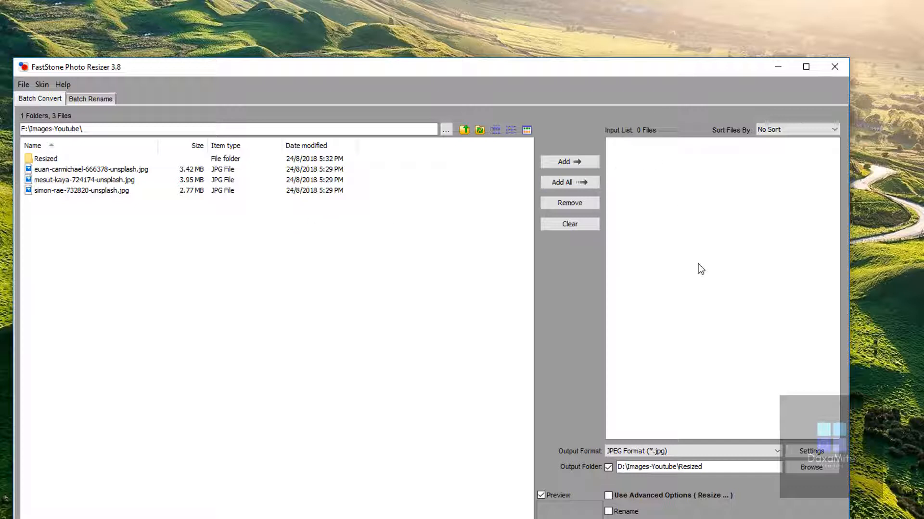
{"action": "left_click_drag", "start_coordinate": [124, 211], "coordinate": [75, 174]}
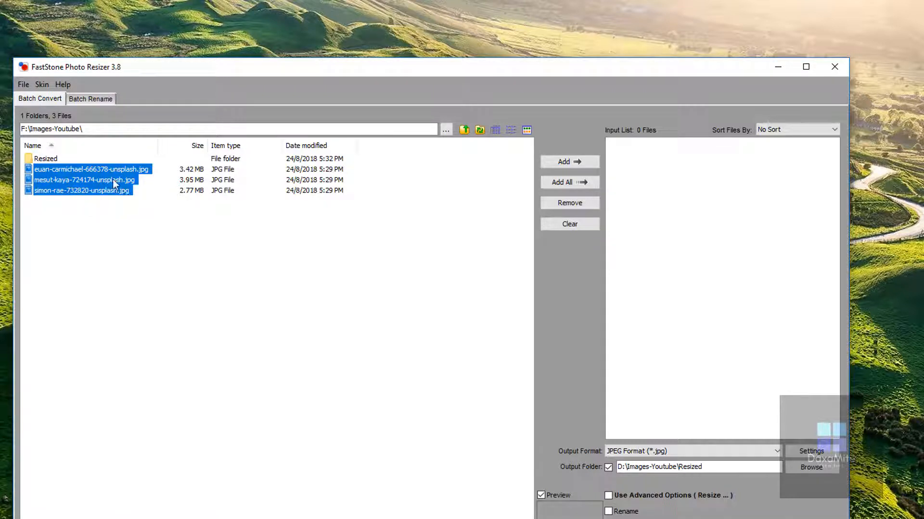
{"action": "left_click", "coordinate": [571, 163]}
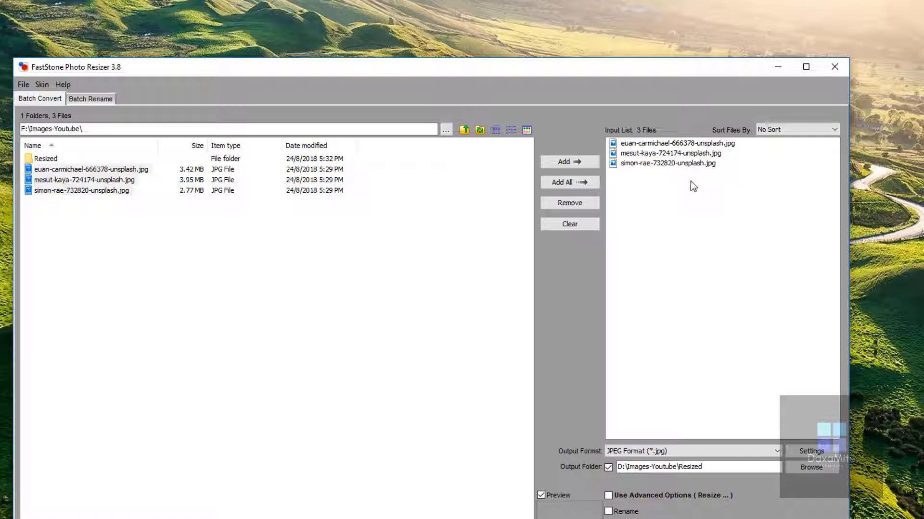
- Remove simon-rae-732820-unsplash.jpg from the input list and clear the remaining images
{"action": "left_click", "coordinate": [685, 164]}
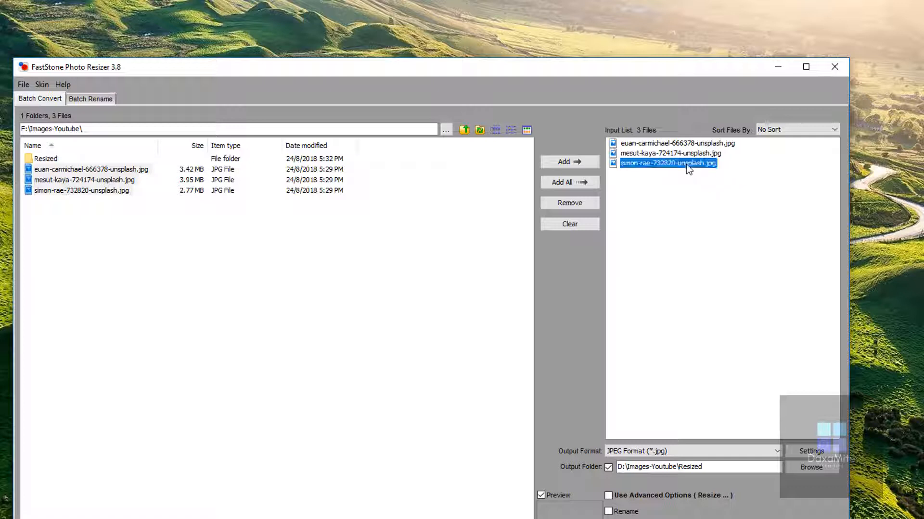
{"action": "left_click", "coordinate": [574, 207]}
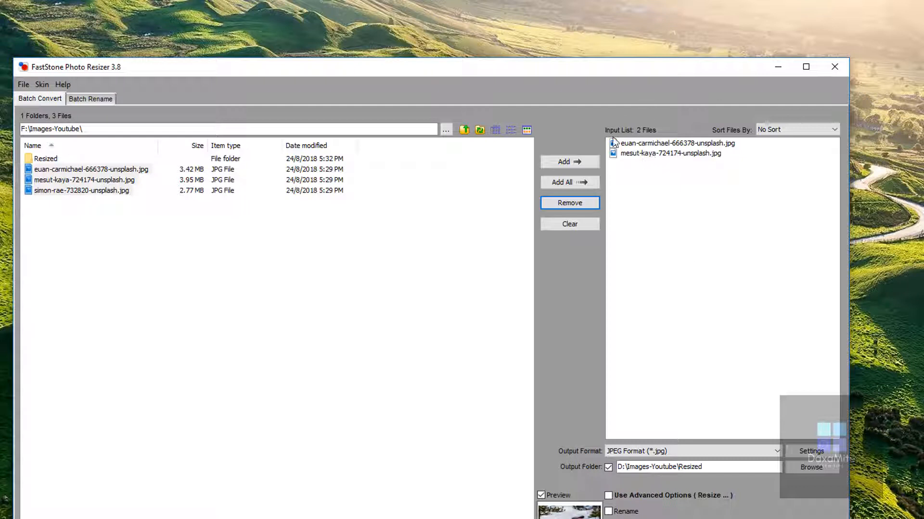
{"action": "left_click", "coordinate": [571, 230]}
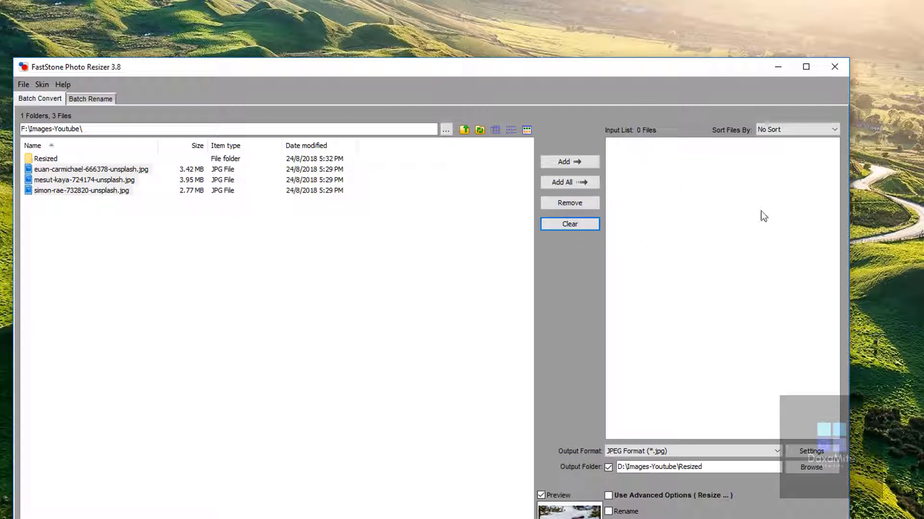
{"action": "left_click", "coordinate": [501, 239]}
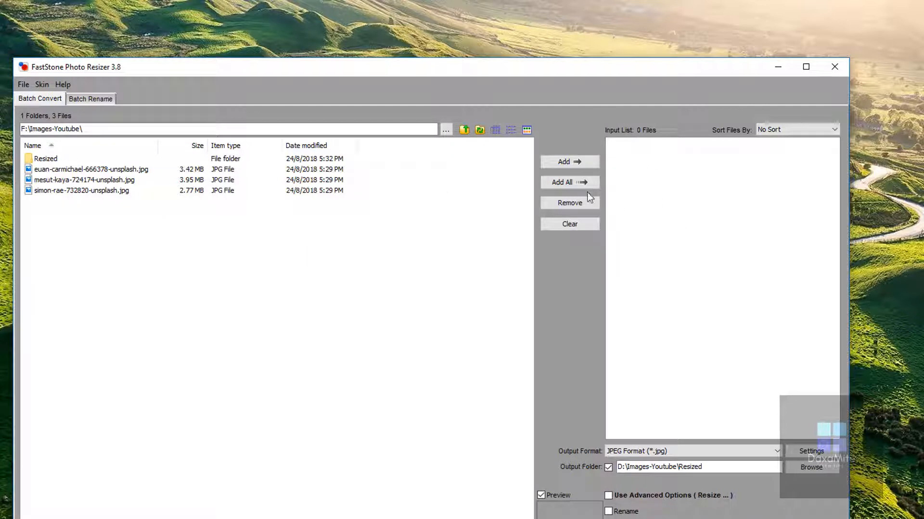
- Add everything in the source folder to the input list and remove the Resized folder from that list
{"action": "left_click", "coordinate": [563, 186]}
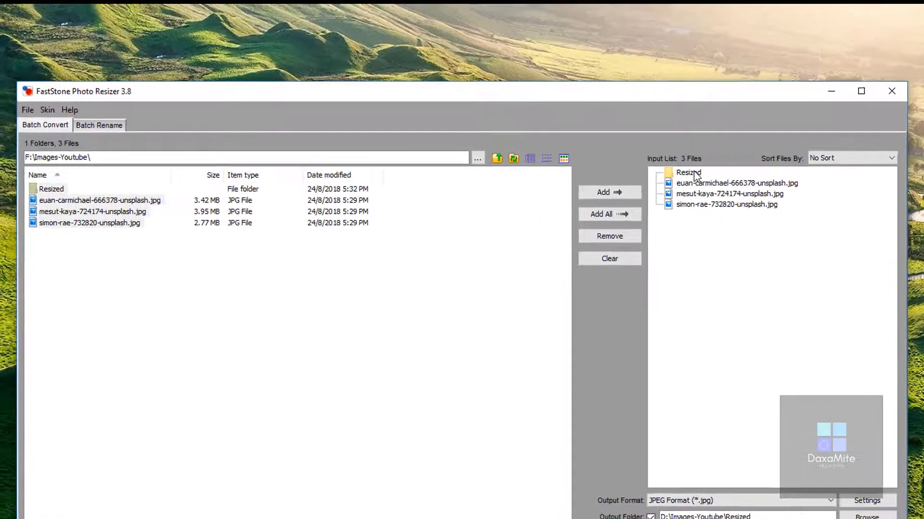
{"action": "left_click", "coordinate": [648, 144]}
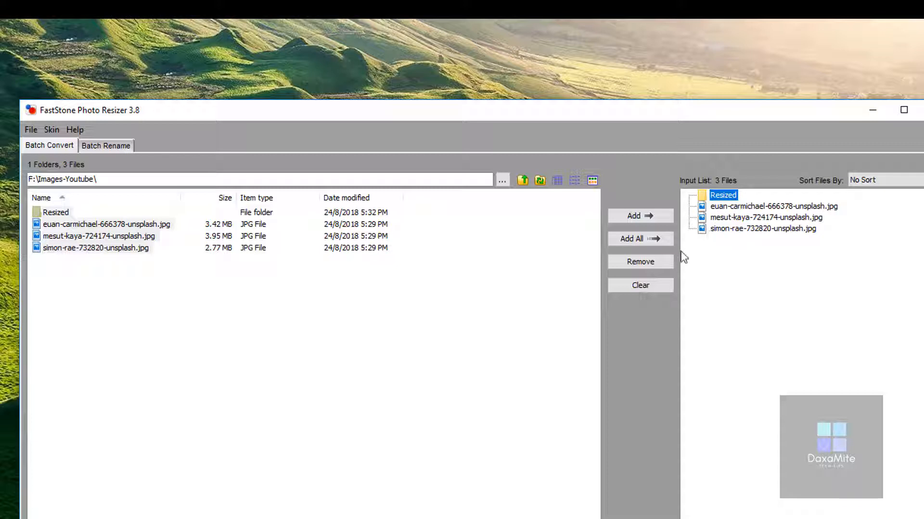
{"action": "left_click", "coordinate": [642, 263]}
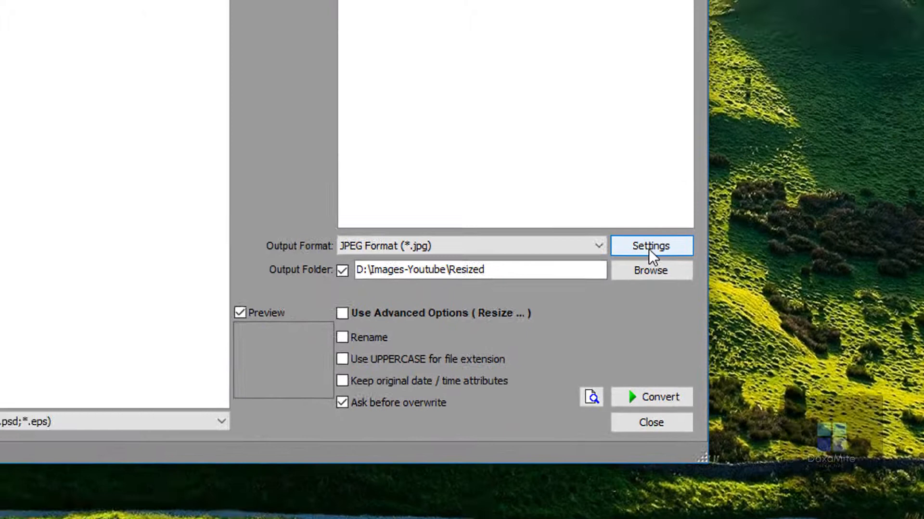
- Try JPEG quality 100 in the output format options and apply a lower, mid-range quality instead
{"action": "left_click", "coordinate": [649, 248]}
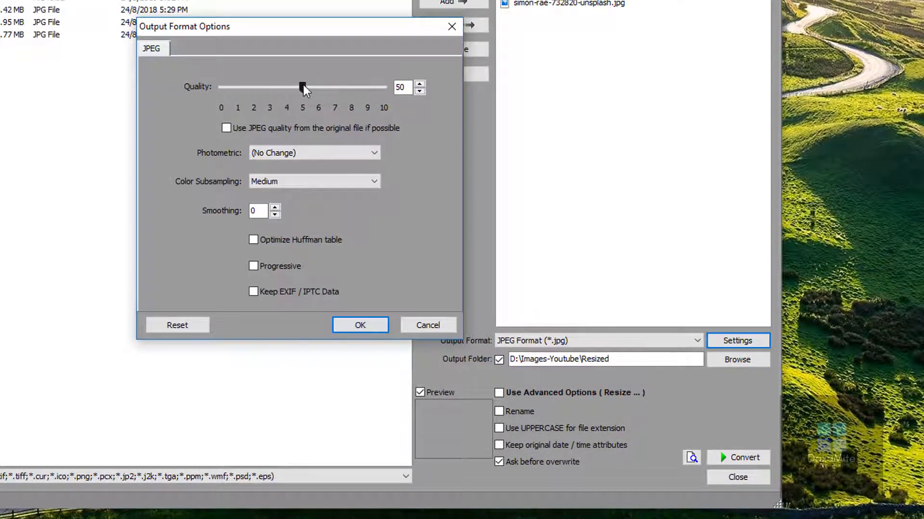
{"action": "left_click_drag", "start_coordinate": [303, 84], "coordinate": [352, 86]}
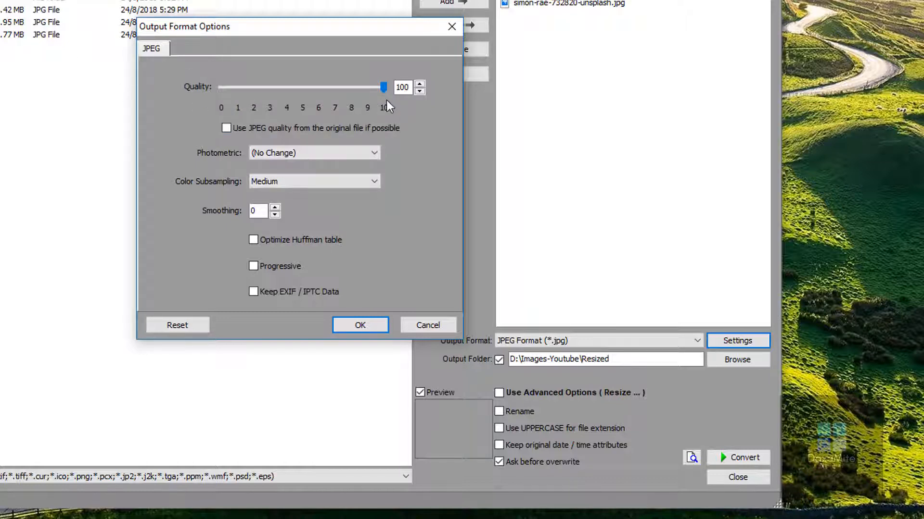
{"action": "left_click_drag", "start_coordinate": [383, 91], "coordinate": [311, 92]}
{"action": "left_click", "coordinate": [362, 326]}
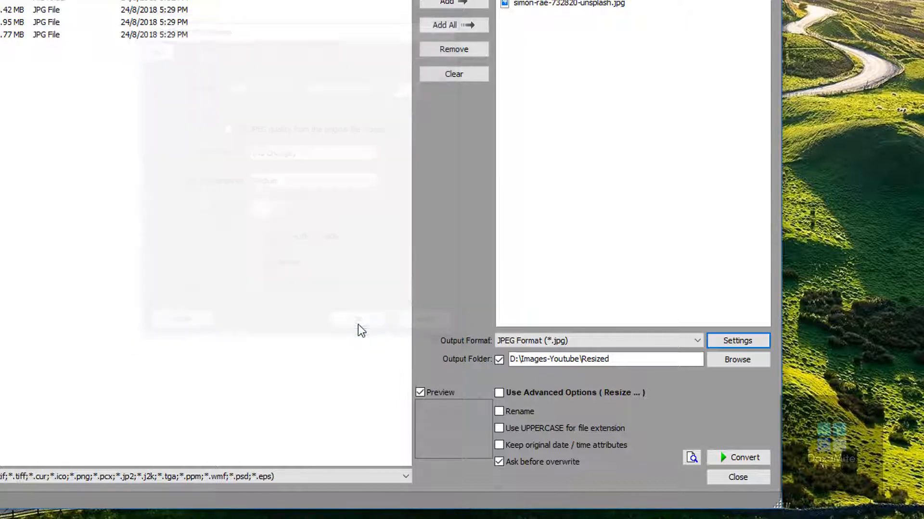
- Set the output folder to the existing F:\Images-Youtube\Resized folder
{"action": "left_click", "coordinate": [673, 358]}
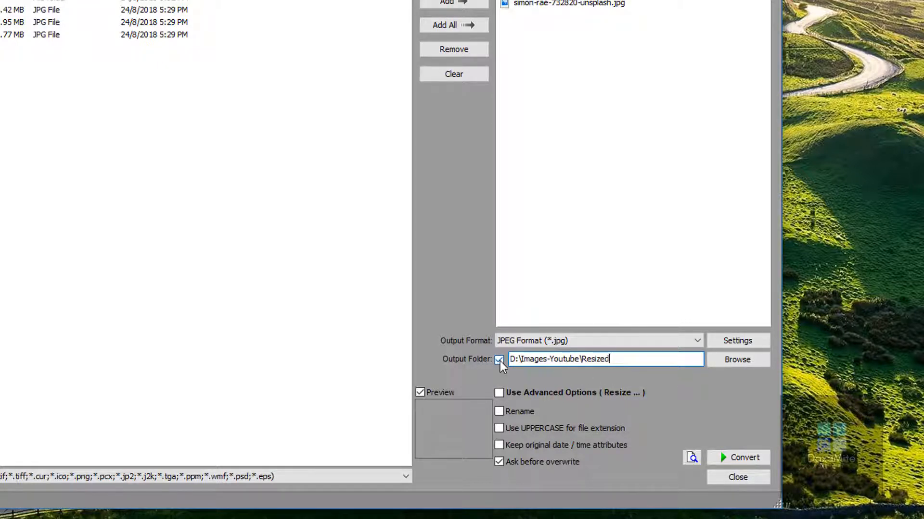
{"action": "left_click", "coordinate": [739, 361]}
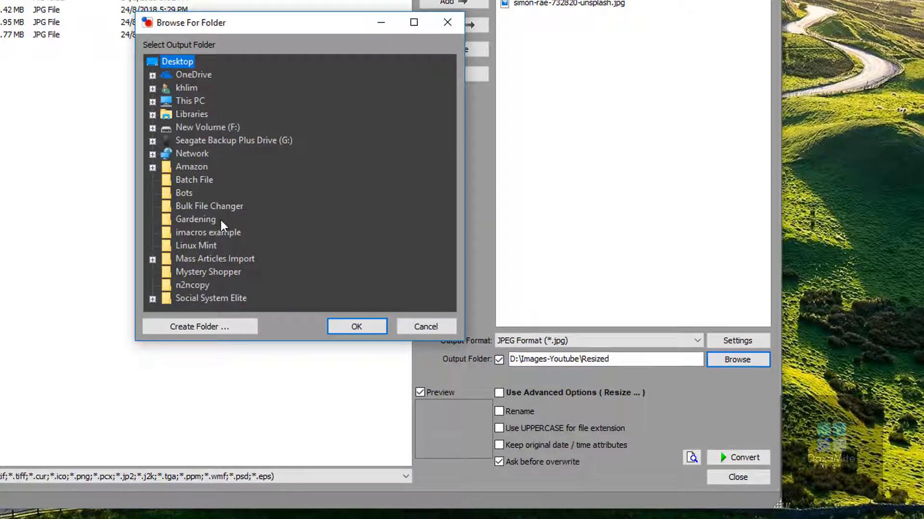
{"action": "left_click", "coordinate": [152, 129]}
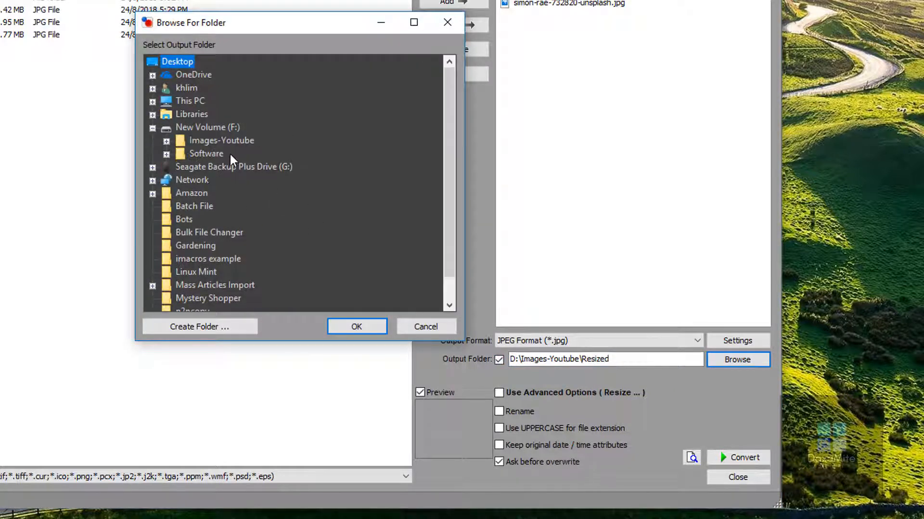
{"action": "left_click", "coordinate": [167, 141]}
{"action": "left_click", "coordinate": [217, 142]}
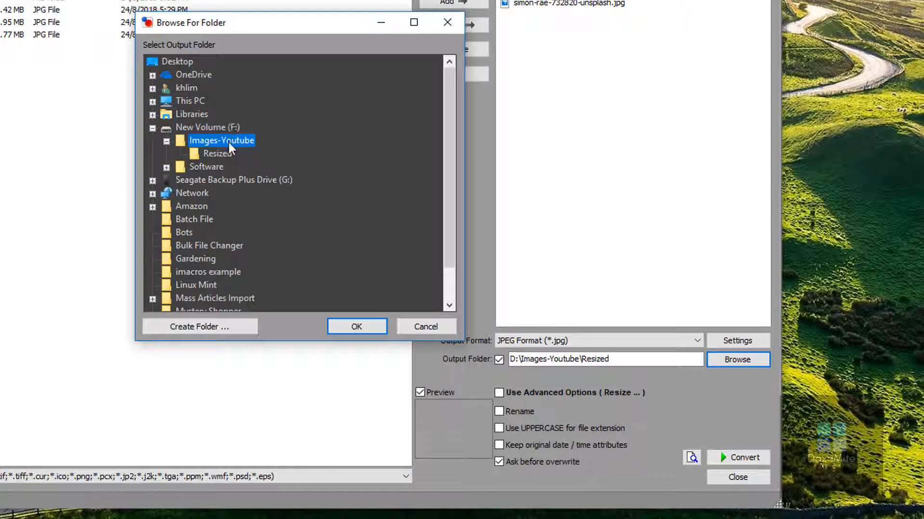
{"action": "left_click", "coordinate": [227, 153]}
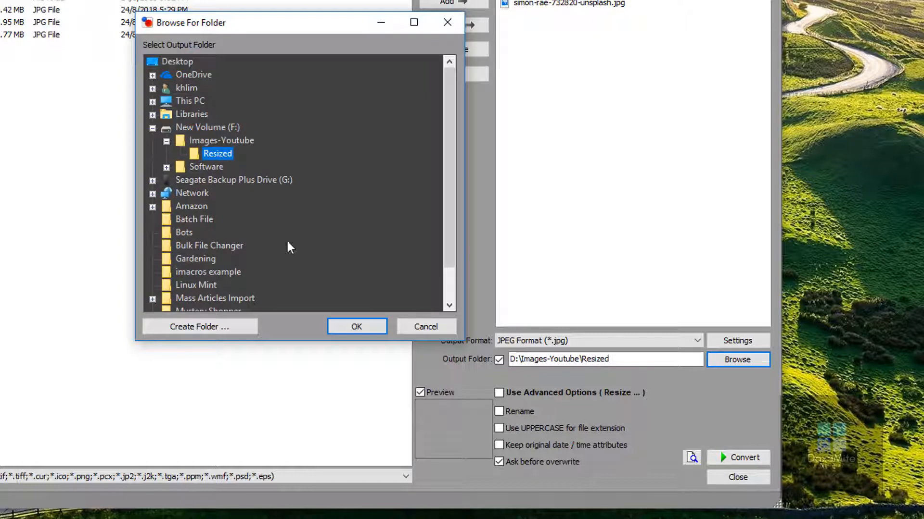
{"action": "left_click", "coordinate": [342, 327]}
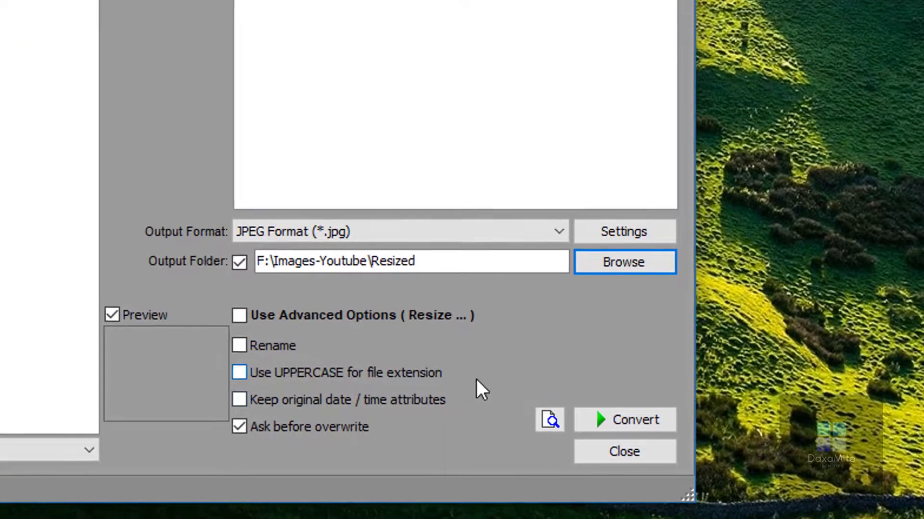
- Convert the three listed images and close the conversion report with the containing folder set to open
{"action": "left_click", "coordinate": [637, 422]}
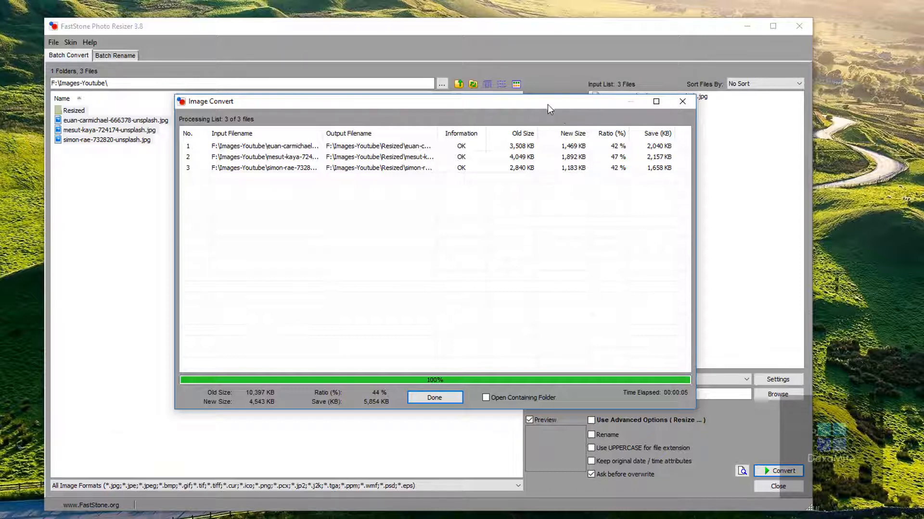
{"action": "left_click_drag", "start_coordinate": [548, 105], "coordinate": [478, 119]}
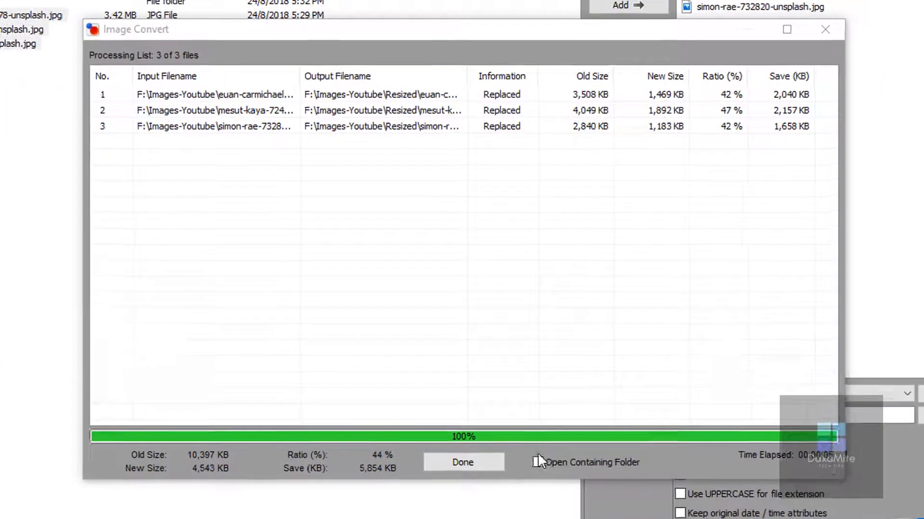
{"action": "left_click", "coordinate": [538, 463]}
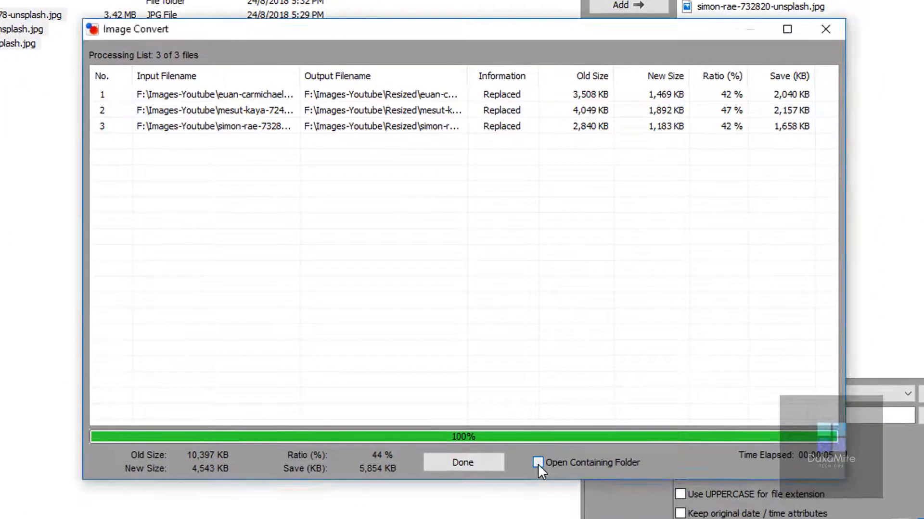
{"action": "left_click", "coordinate": [475, 467]}
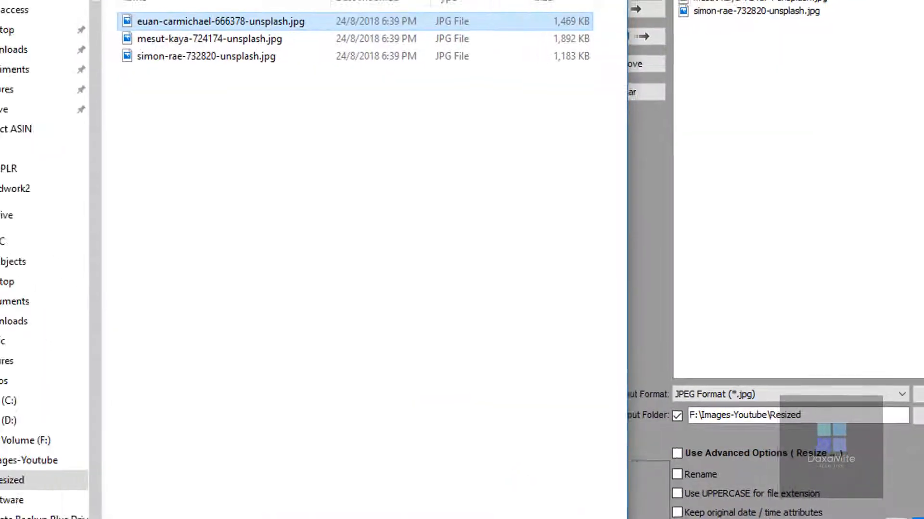